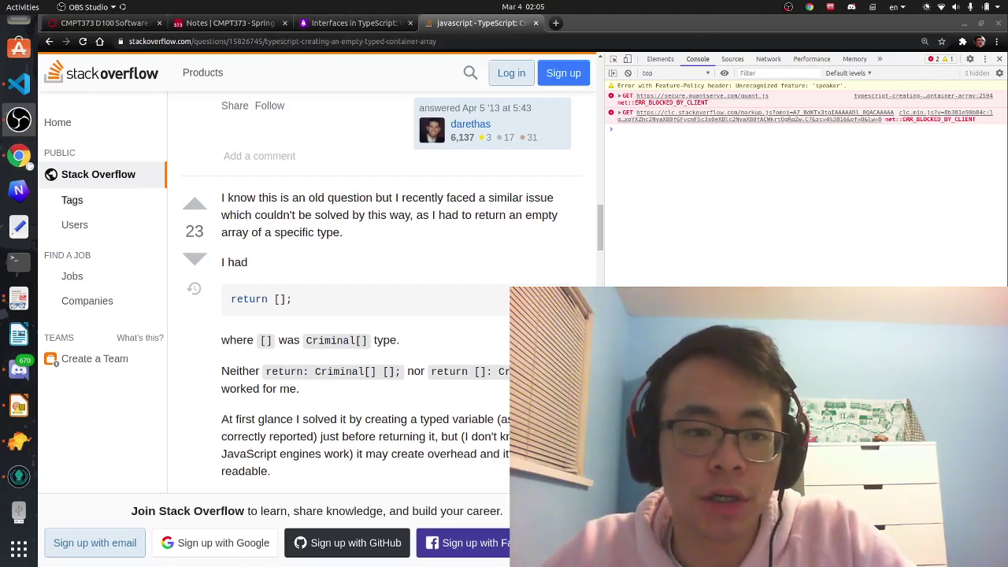
Review DateFilterContext.tsx and App.tsx in VS Code, then return to the localhost:3000 app in Chrome.
click(19, 84)
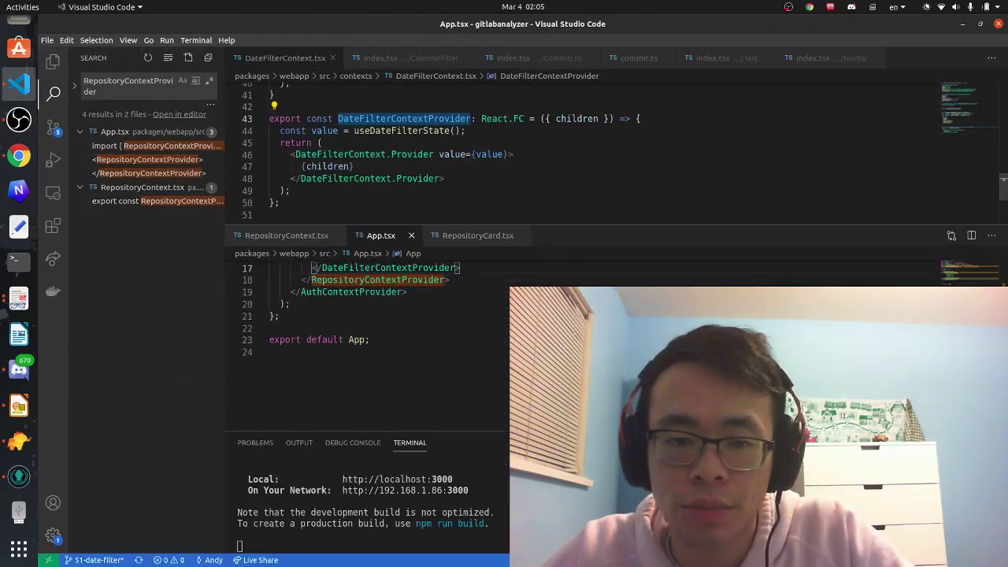
scroll(394, 330, up, 5)
scroll(499, 184, up, 10)
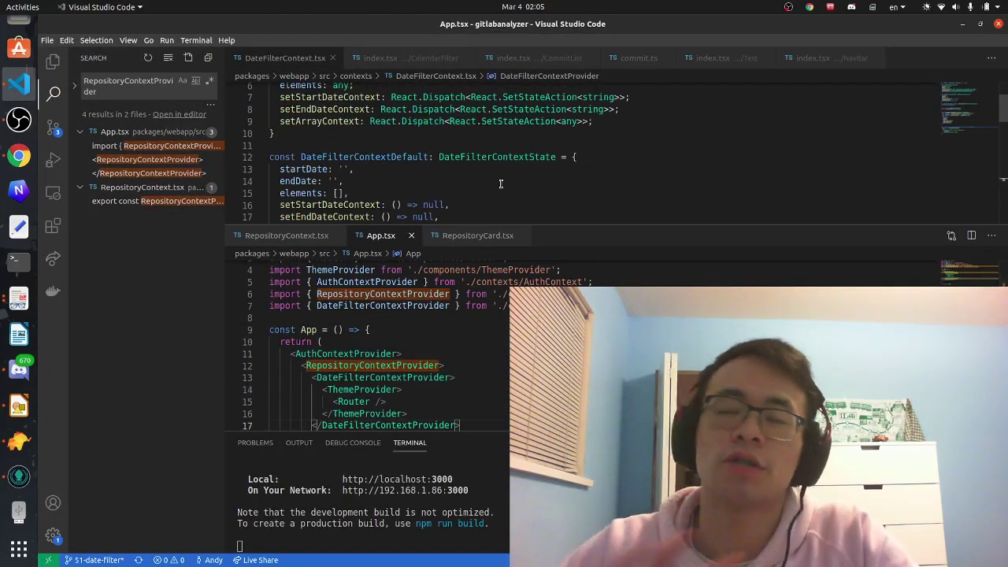
click(19, 155)
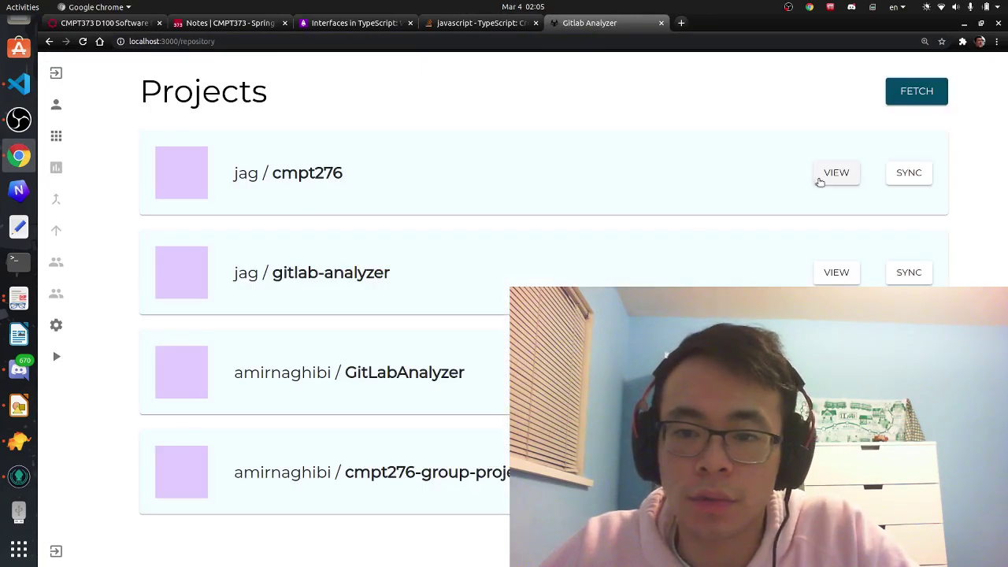
View the project and go to its Test page with Start and End Date pickers.
click(835, 173)
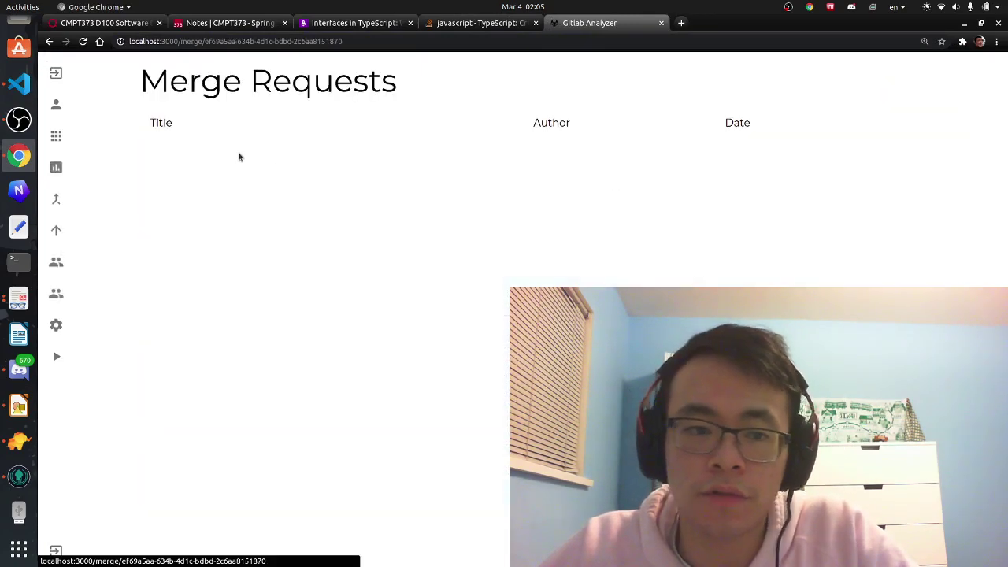
mouse_move(56, 293)
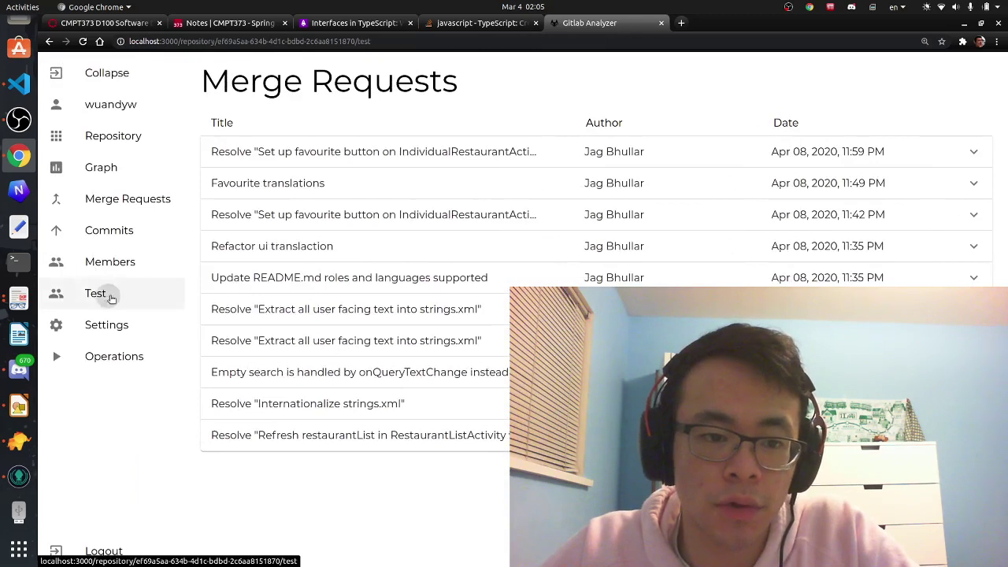
click(103, 293)
With DevTools open, set Start Date to February 8, 2020 and expand the 384-commit console array.
key(F12)
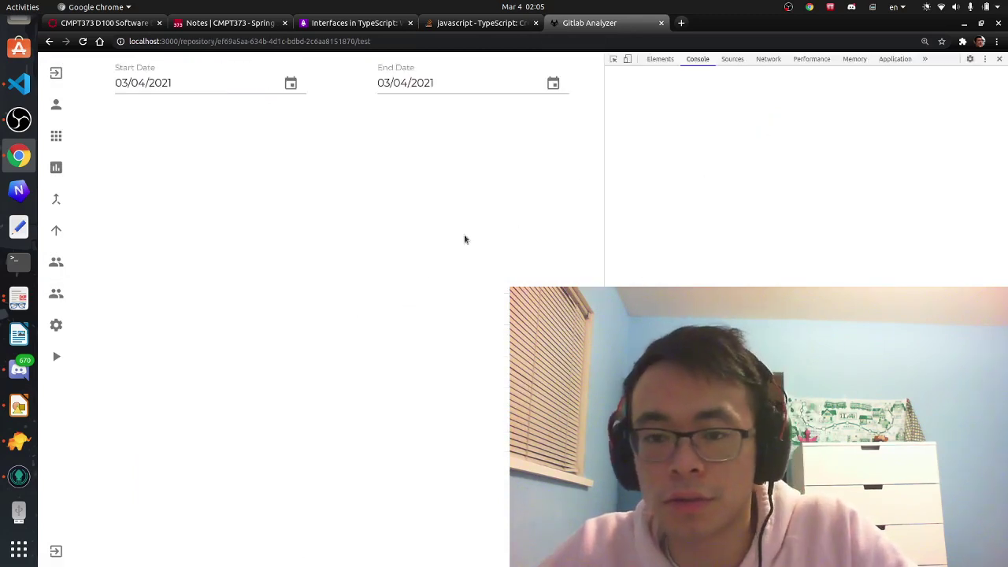
click(290, 84)
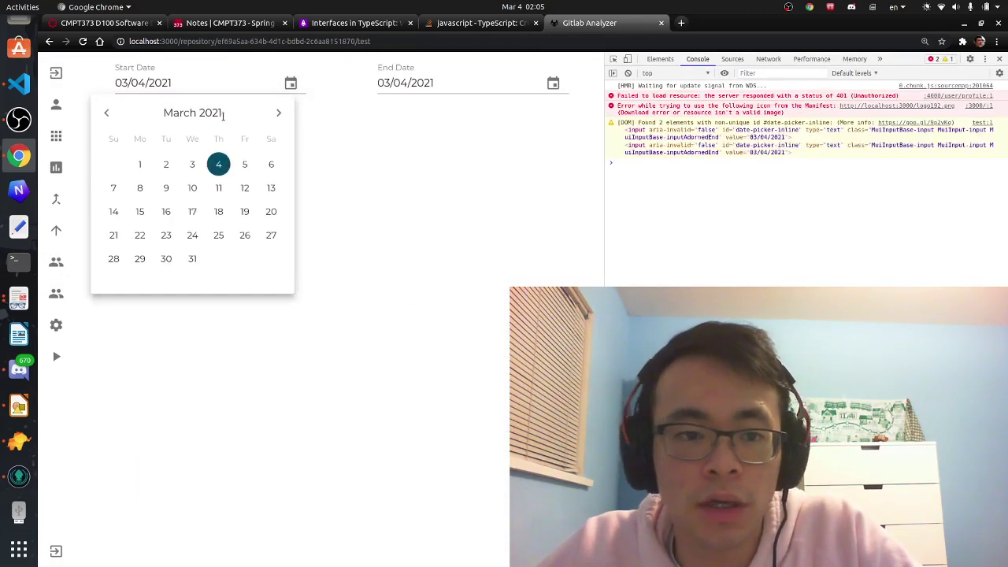
click(107, 114)
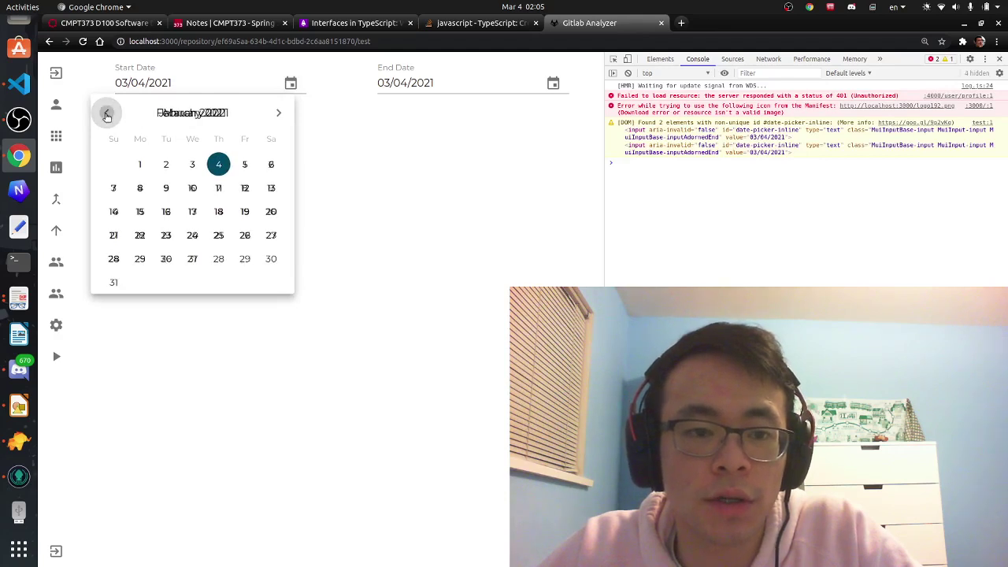
click(107, 115)
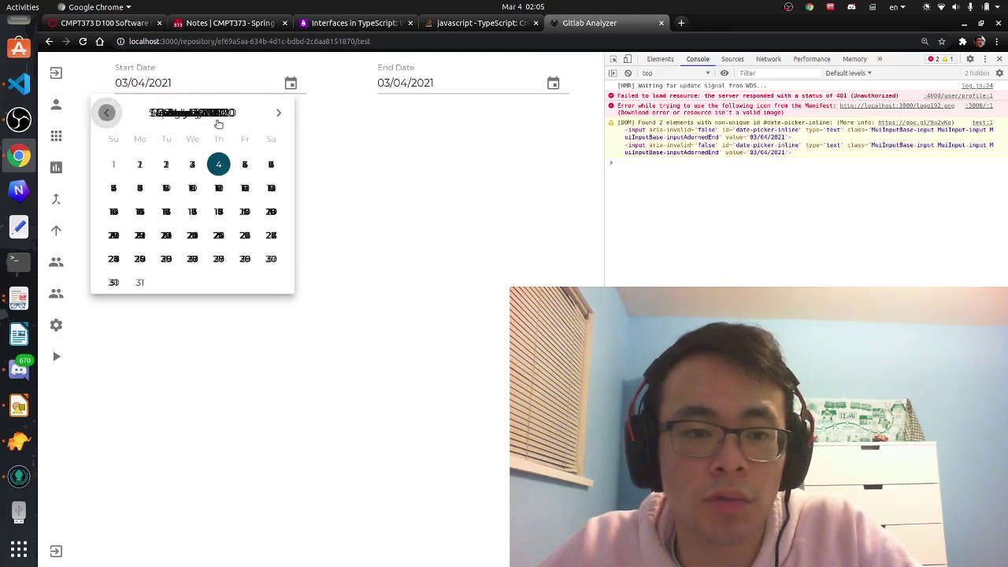
click(110, 113)
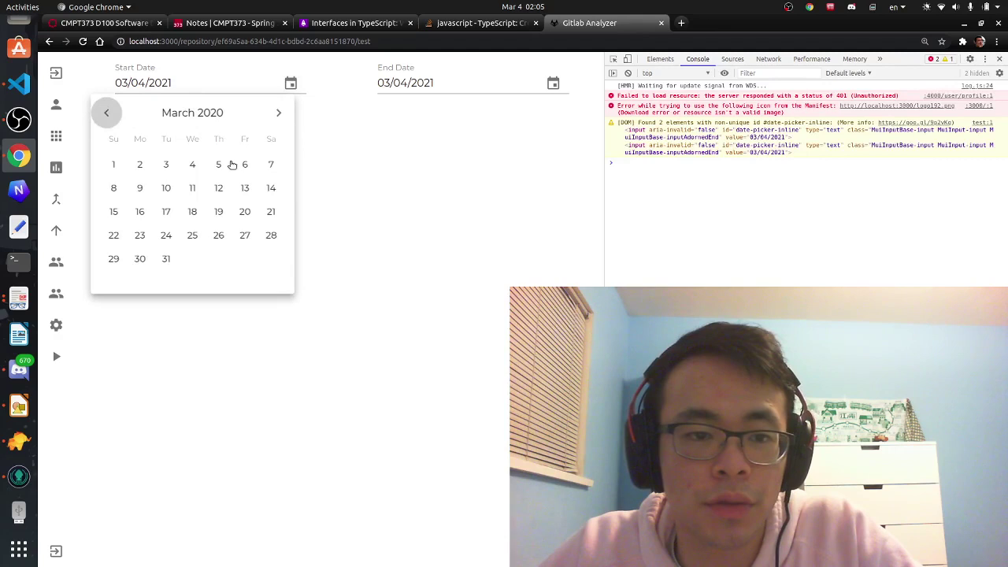
click(271, 189)
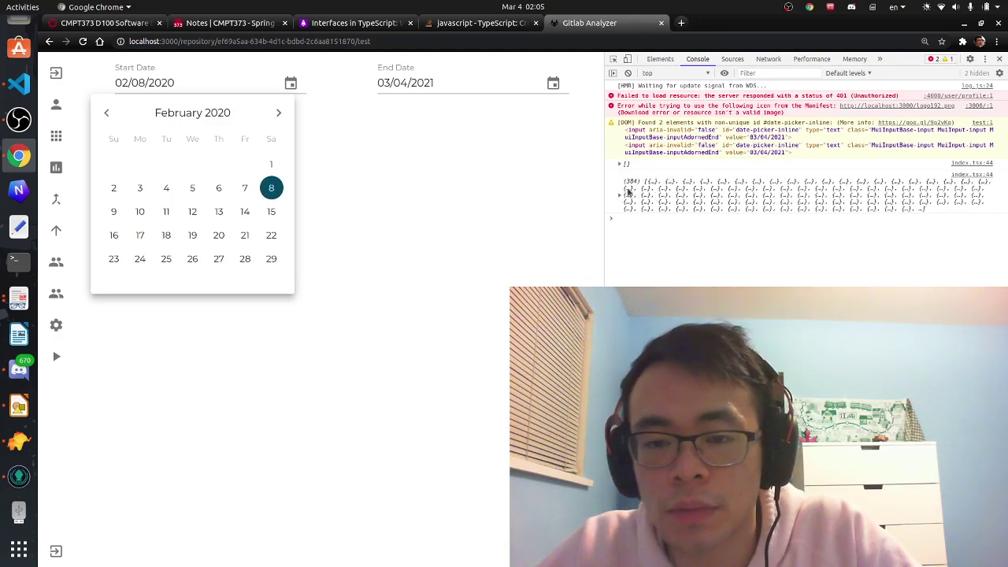
click(619, 197)
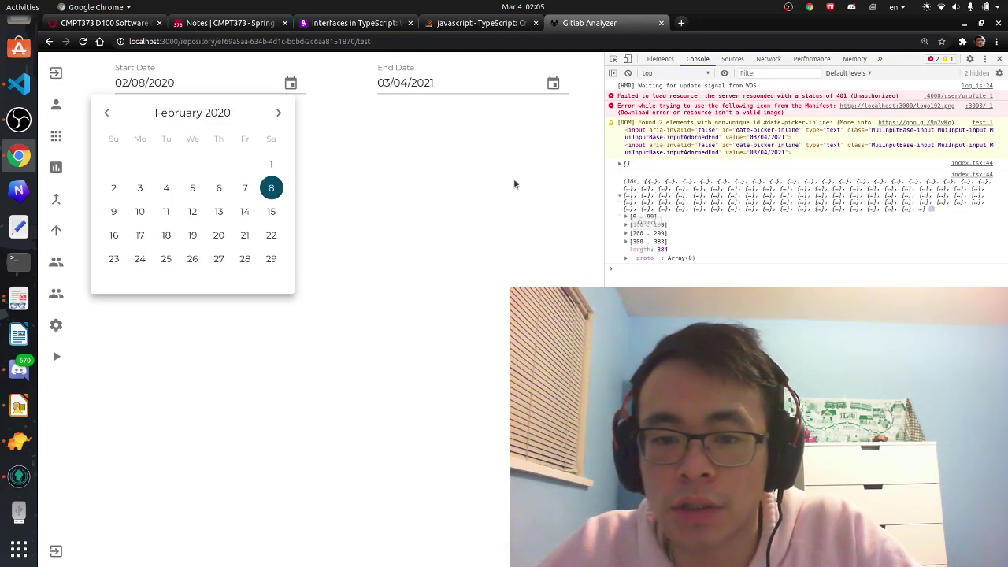
Close the date picker and navigate to the Commits list from the sidebar.
click(291, 83)
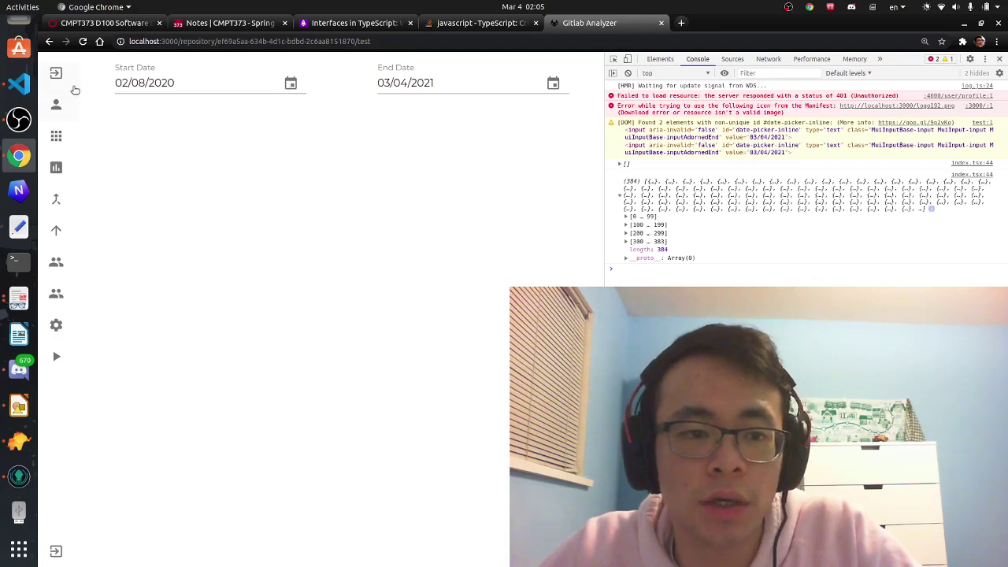
click(56, 73)
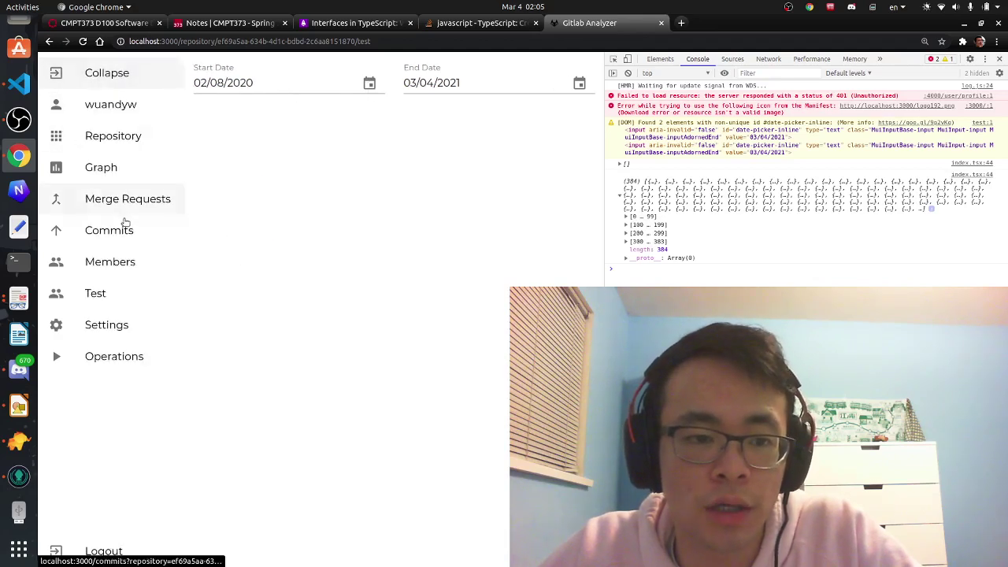
click(108, 230)
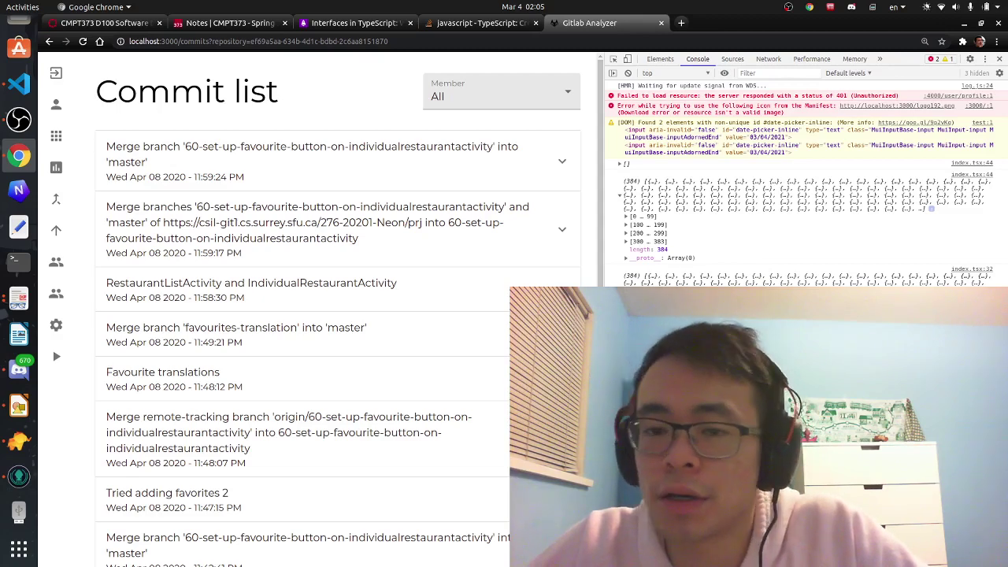
scroll(315, 314, down, 5)
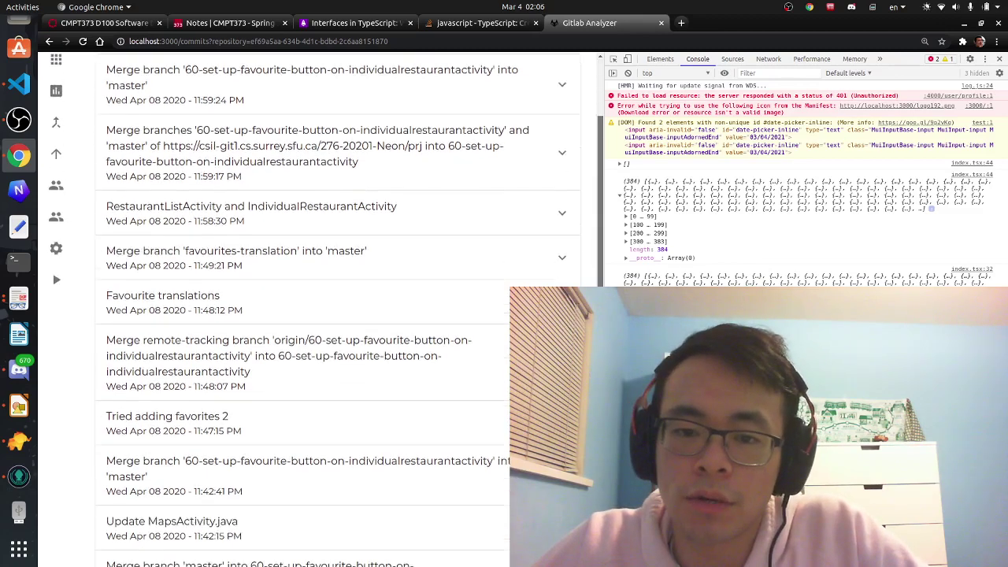
scroll(314, 315, down, 5)
scroll(315, 315, up, 10)
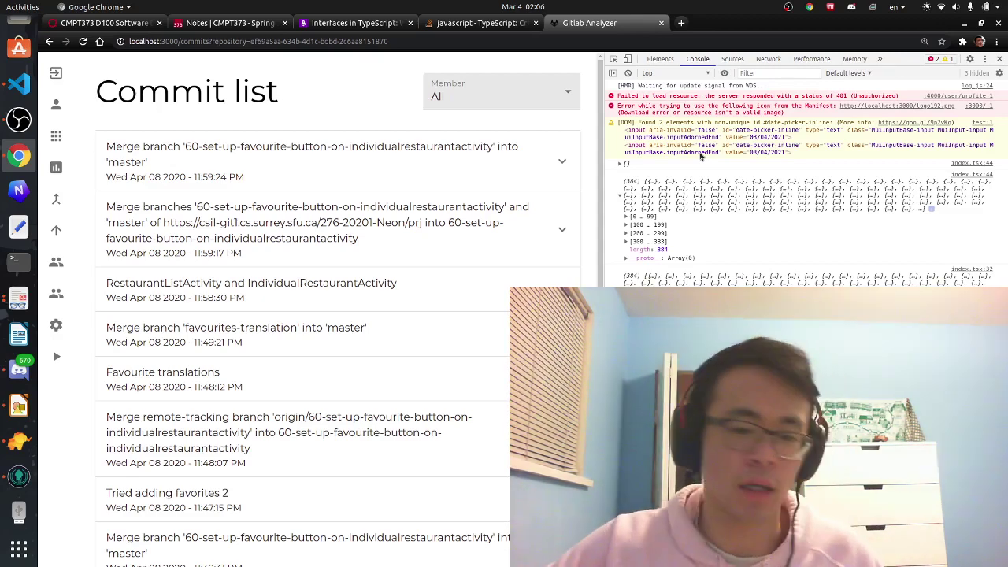
click(19, 367)
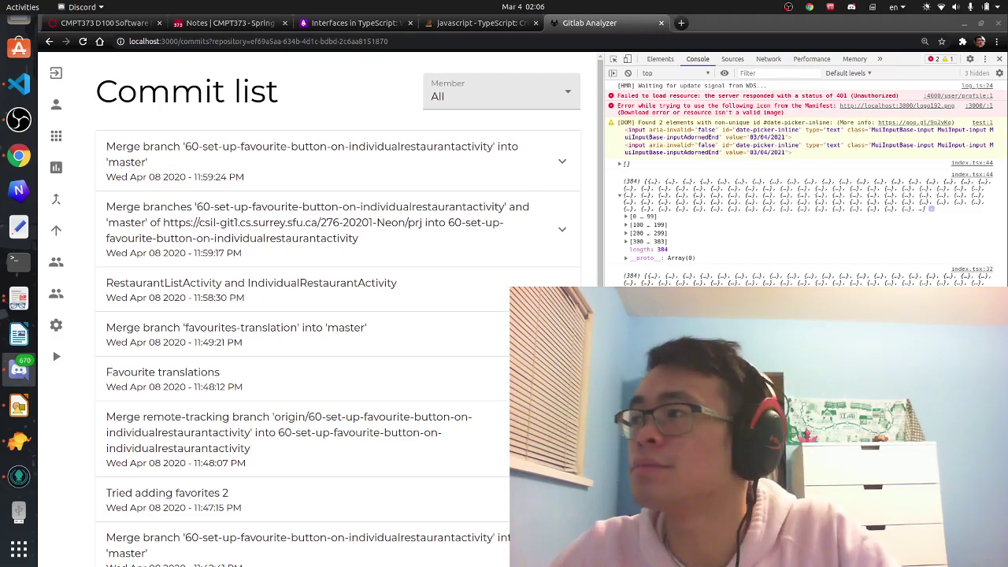
key(alt+Tab)
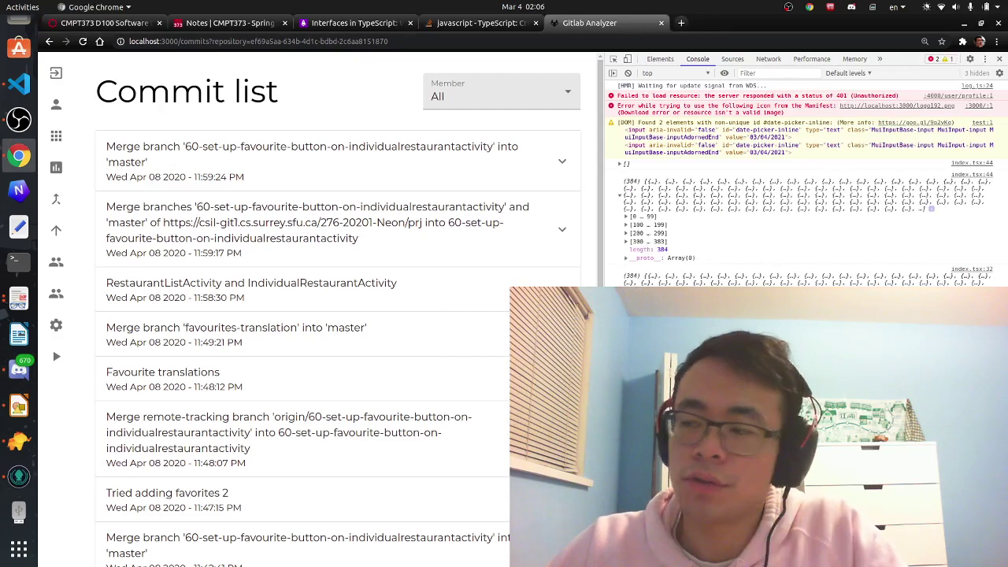